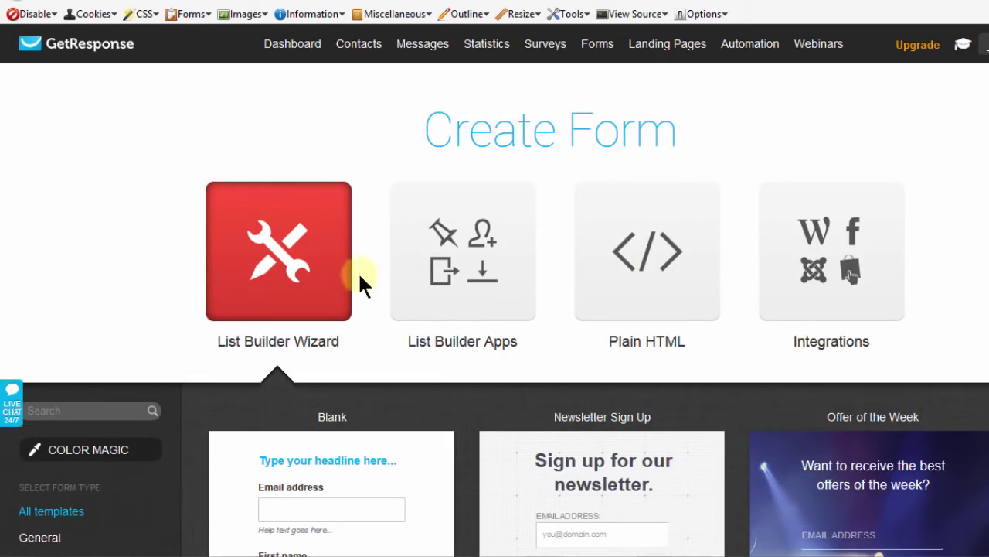
Open GetResponse's Create Form page from the Forms menu in the top navigation.
mouse_move(596, 47)
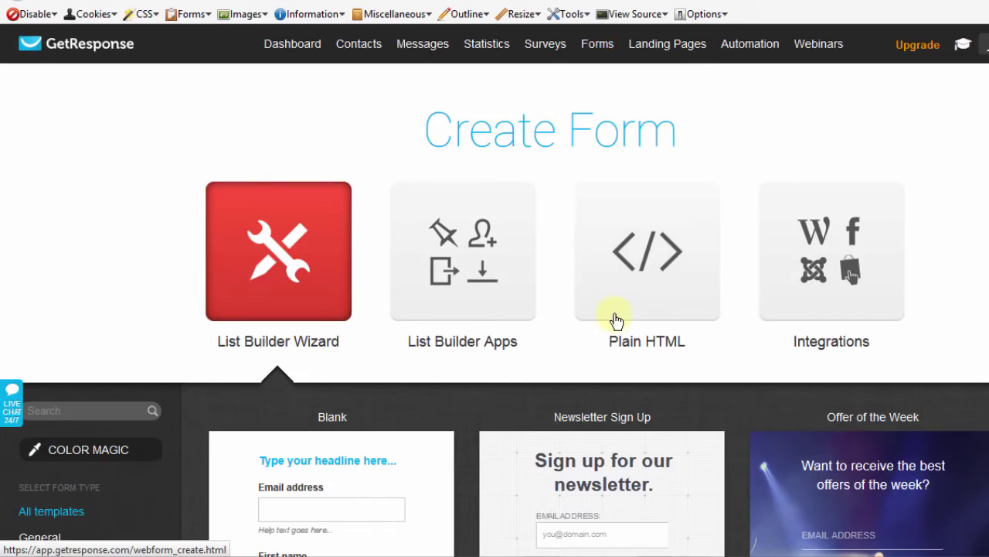
Choose the Plain HTML option and scroll down to its email-only preview and form code.
click(641, 249)
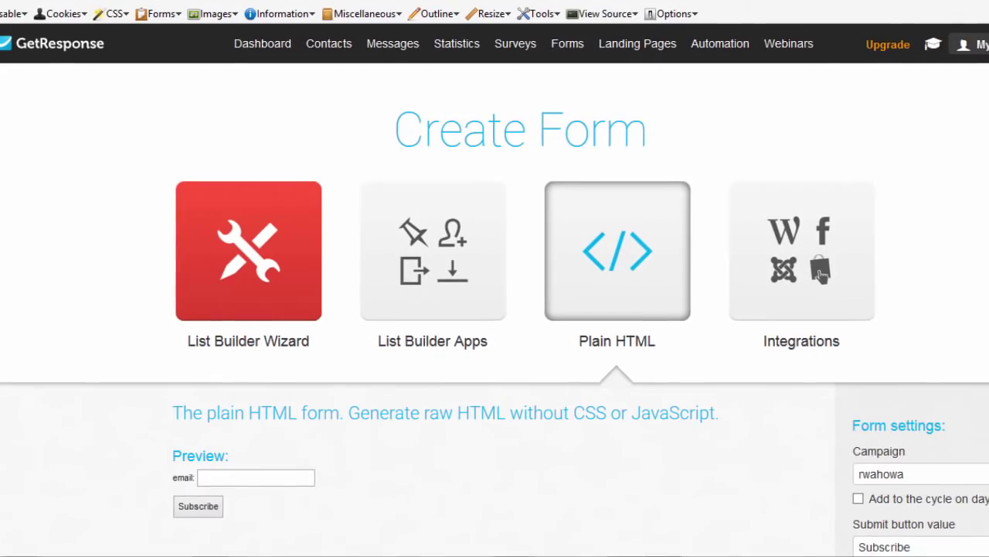
scroll(796, 201, down, 5)
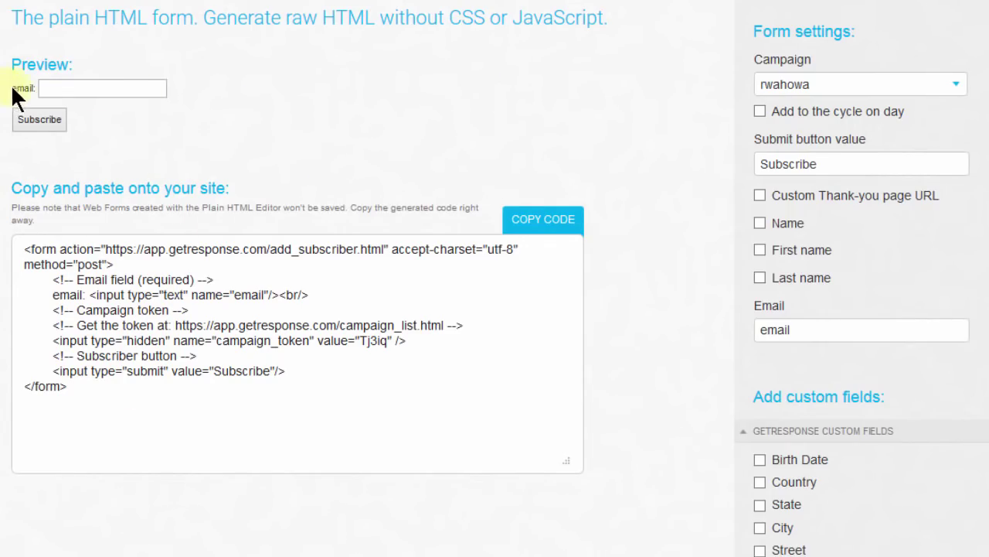
Add a Name field to the form and capitalise its label to 'Name'.
click(758, 222)
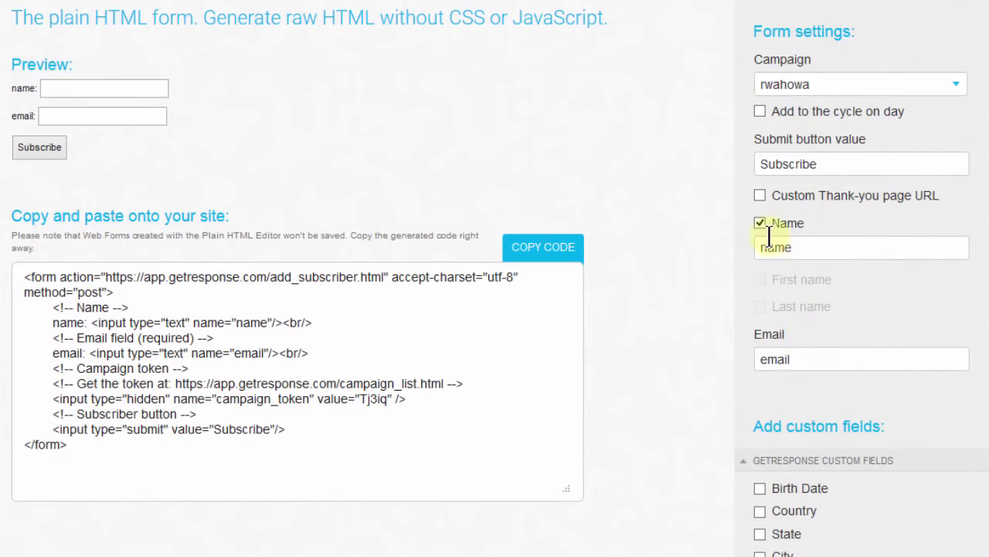
drag(765, 245, 750, 244)
text(N)
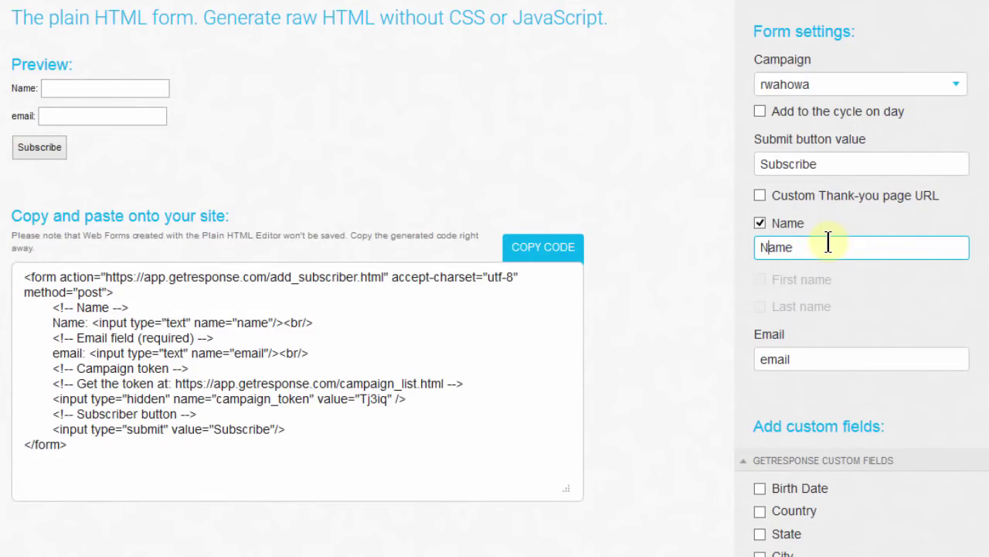
Add the URL custom field to the form.
scroll(828, 242, down, 5)
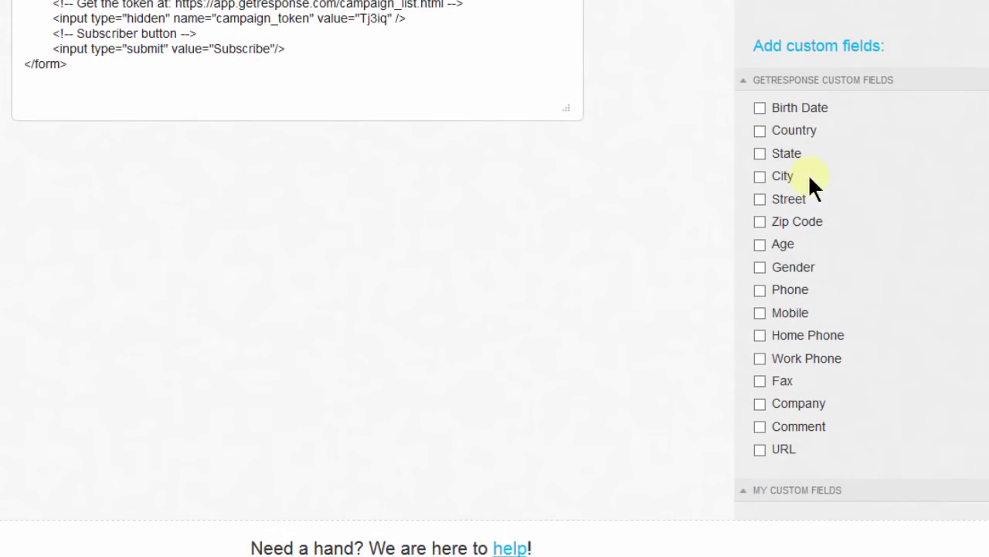
click(759, 448)
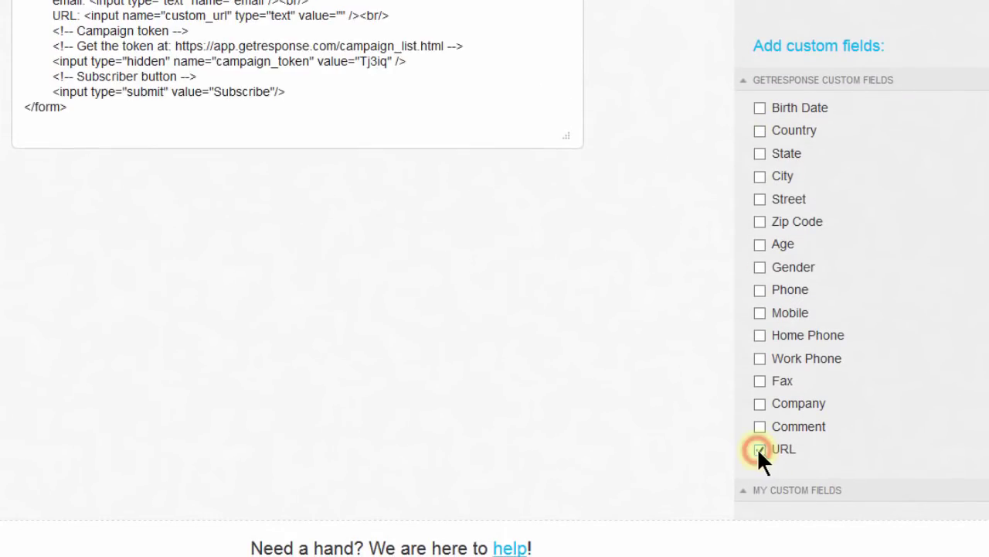
scroll(494, 278, up, 4)
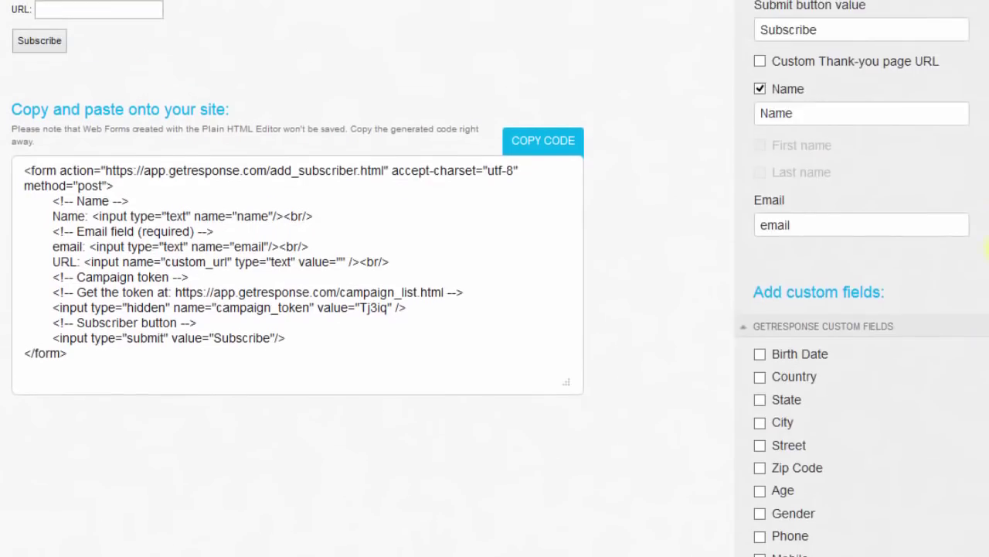
scroll(987, 232, up, 1)
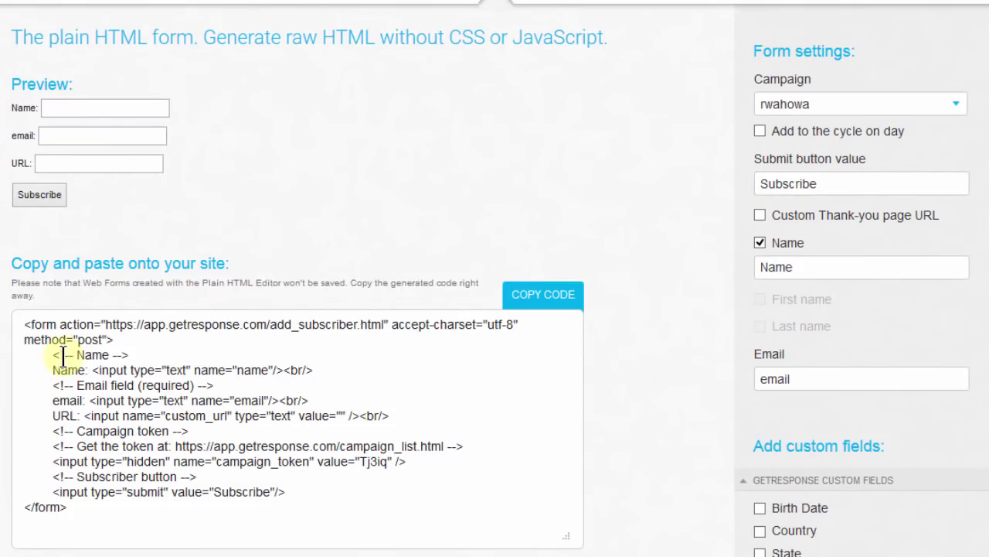
Select the whole generated form code, from </form> up to <form>.
drag(51, 461, 230, 506)
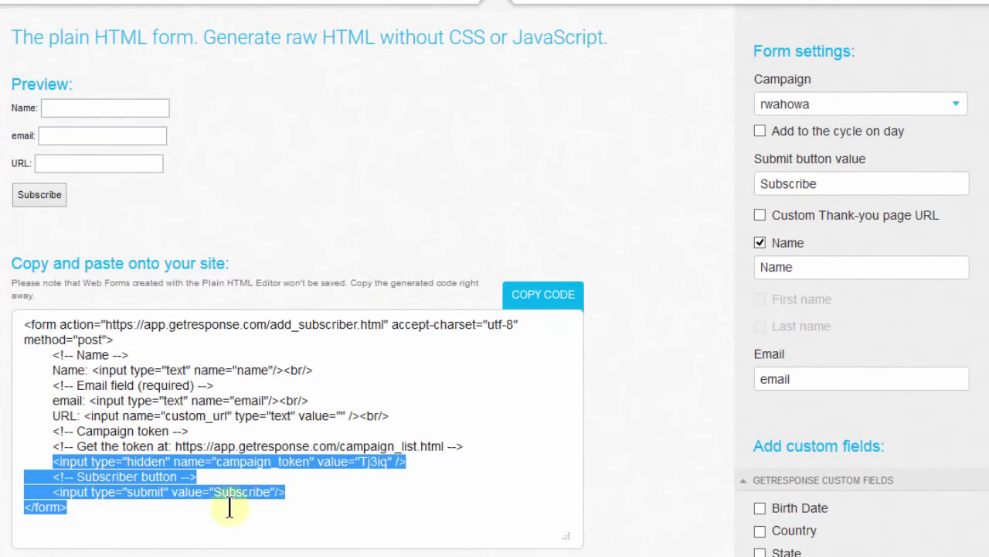
click(168, 430)
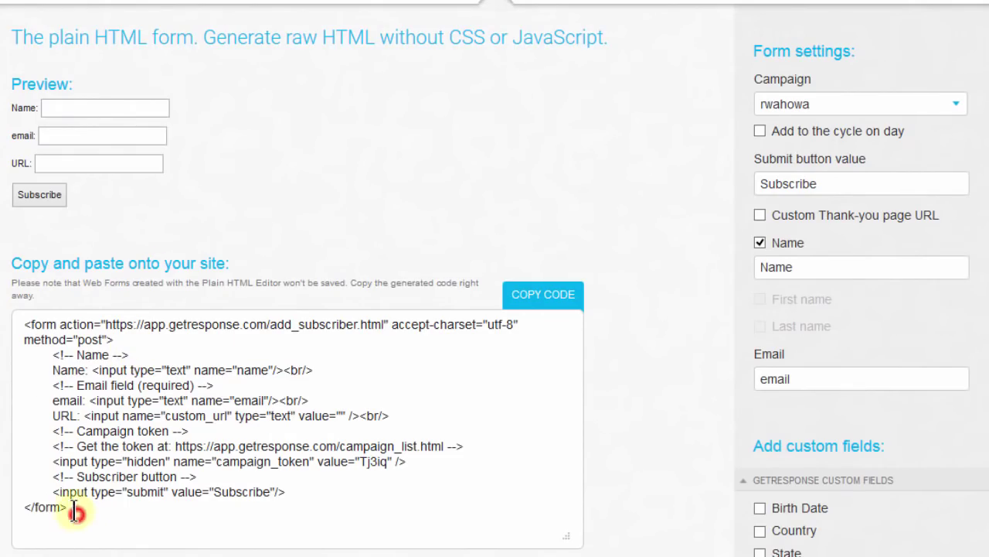
drag(70, 508, 17, 277)
key(ctrl+c)
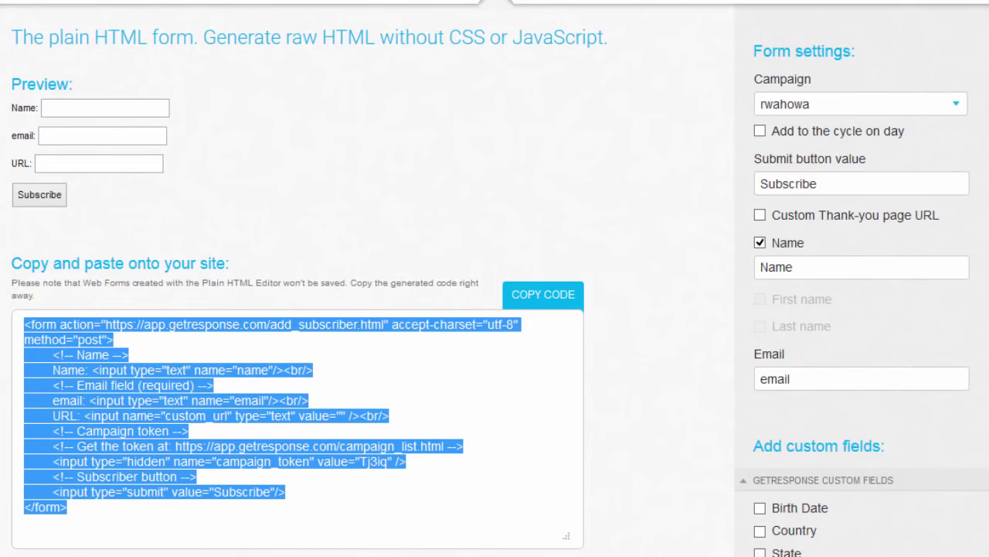
In Sublime Text, paste the form code on a new line inside line 65's div.
click(386, 552)
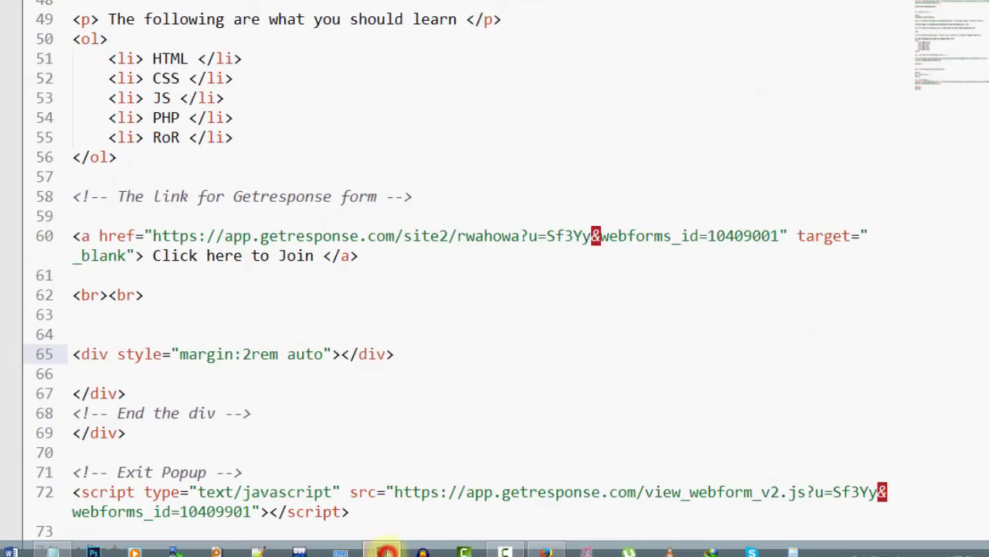
click(129, 354)
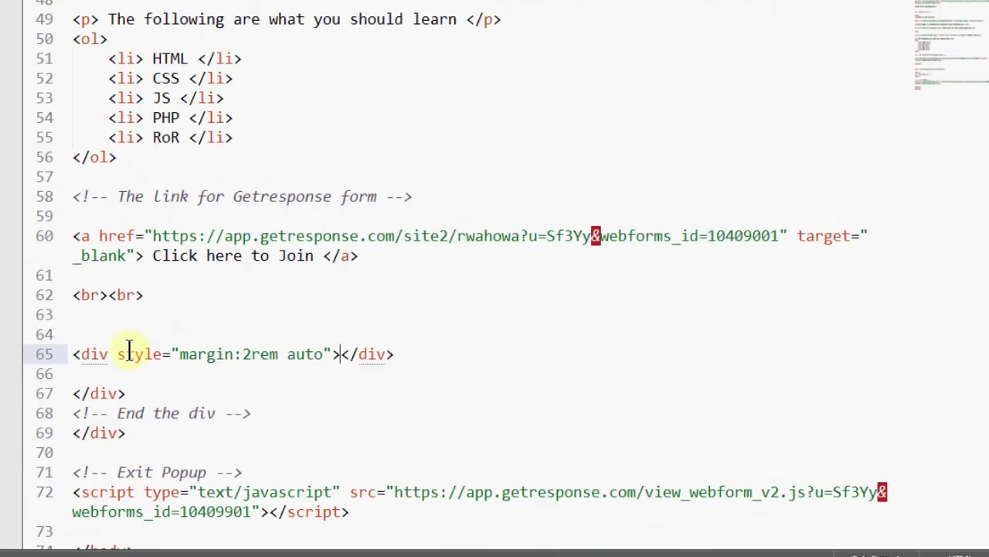
click(341, 355)
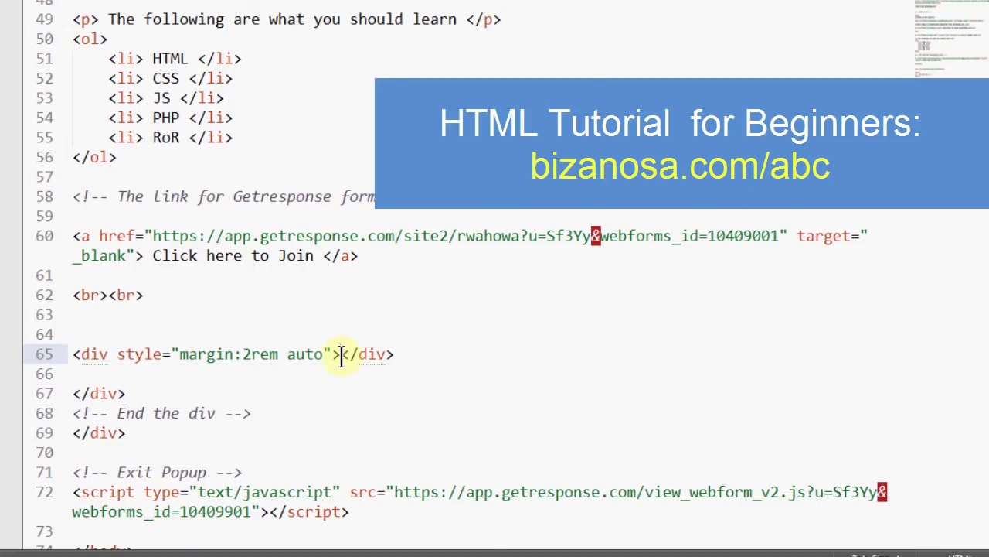
key(Return)
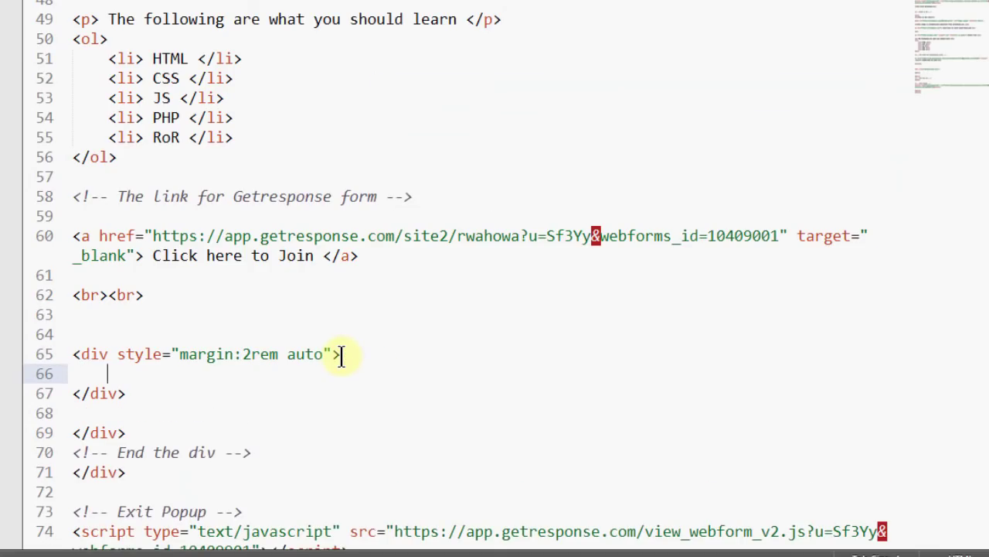
key(ctrl+v)
Add a <!-- Naked Form --> comment above the div and open the page in the browser.
click(84, 262)
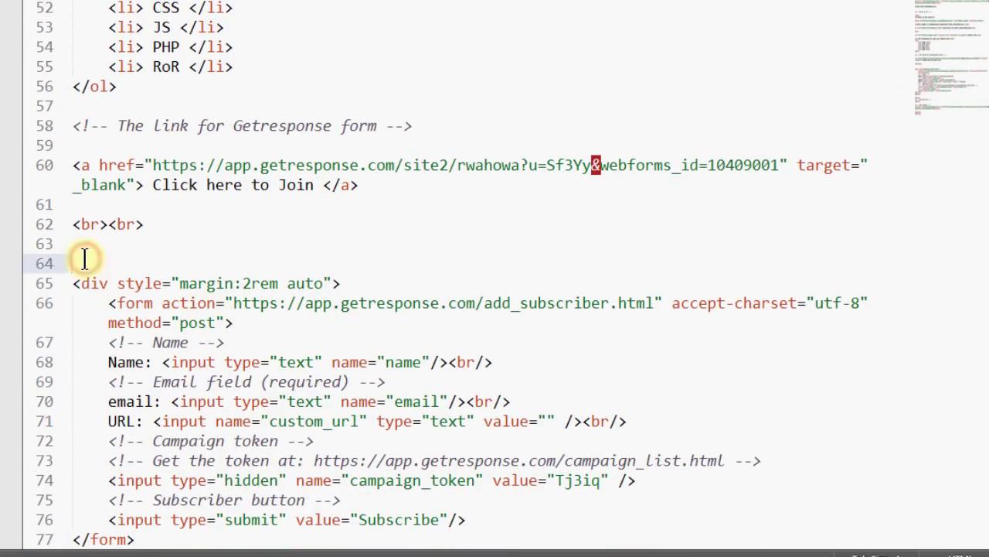
text(Naked Form)
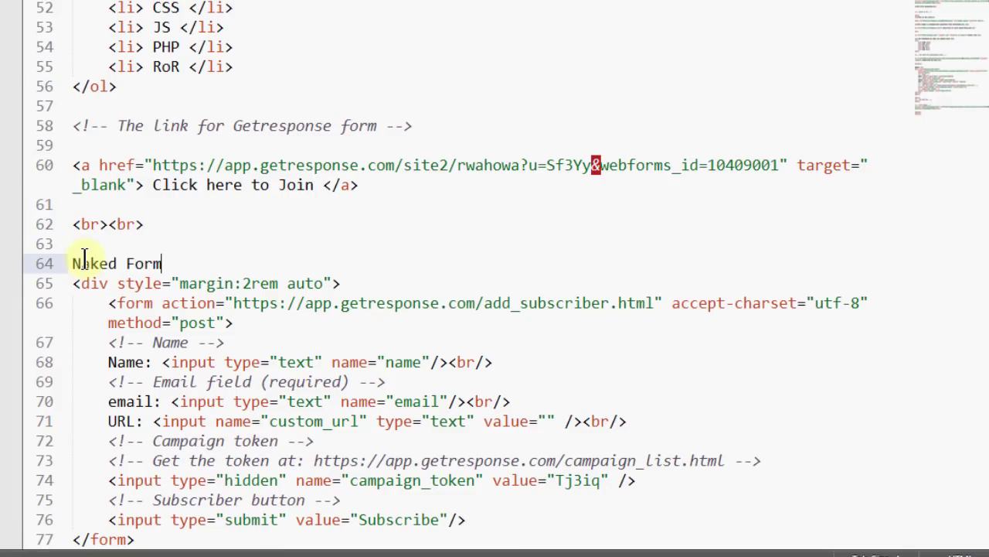
key(ctrl+slash)
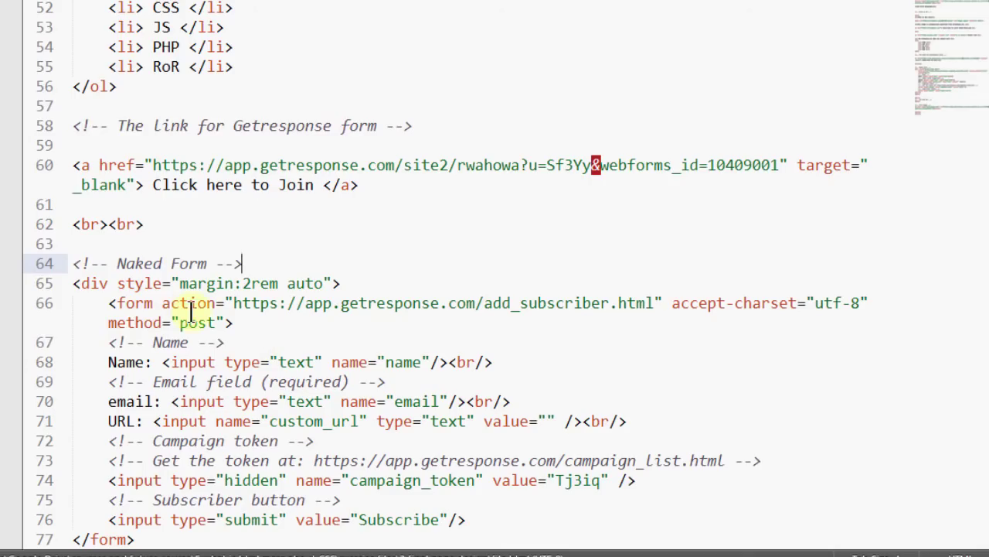
right_click(301, 235)
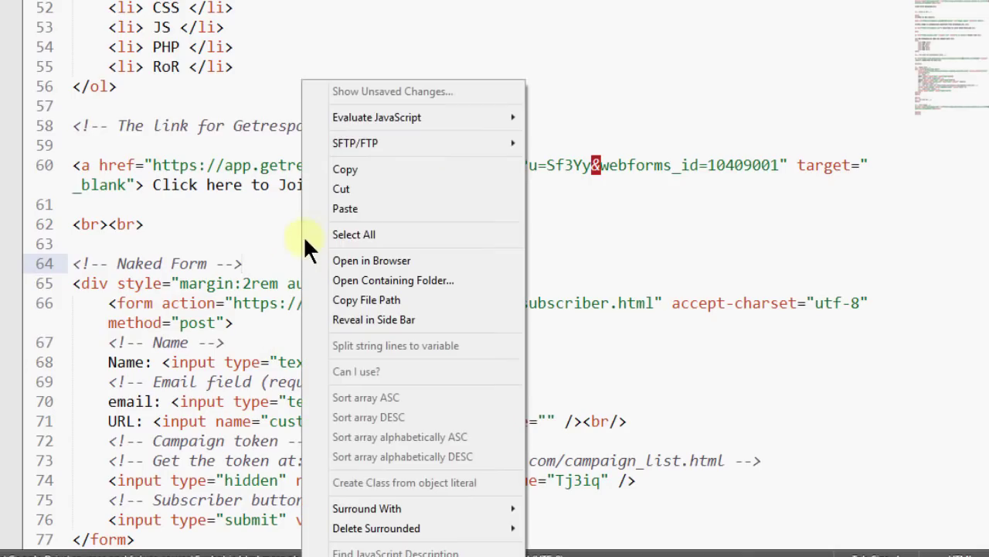
click(370, 260)
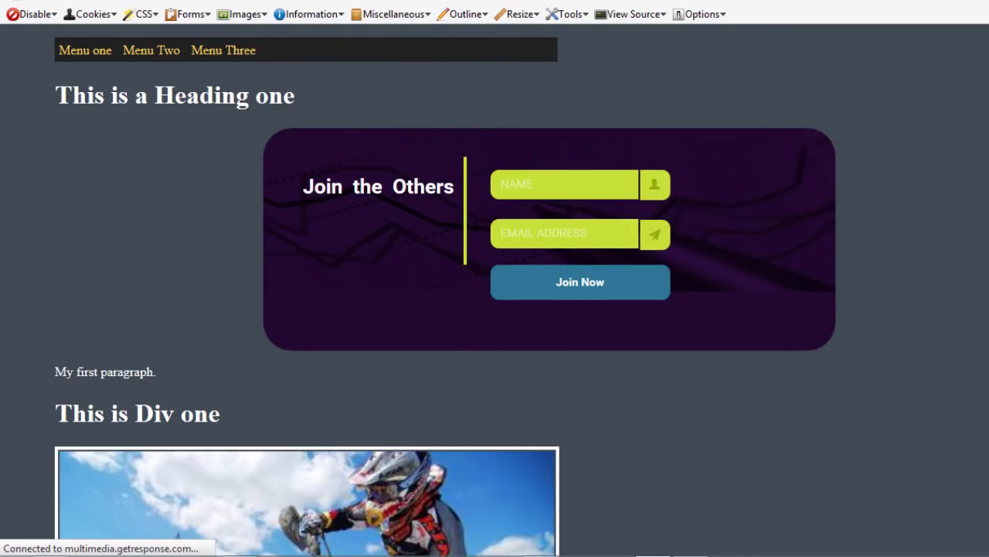
Submit the unstyled Name/email/URL form blank, getting GetResponse's invalid-email error.
scroll(495, 290, down, 7)
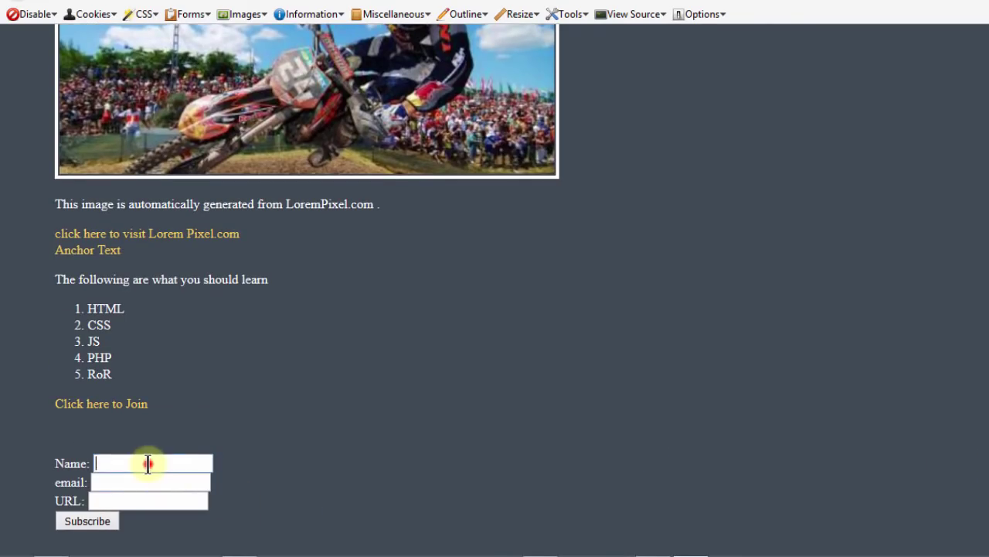
click(118, 480)
click(108, 507)
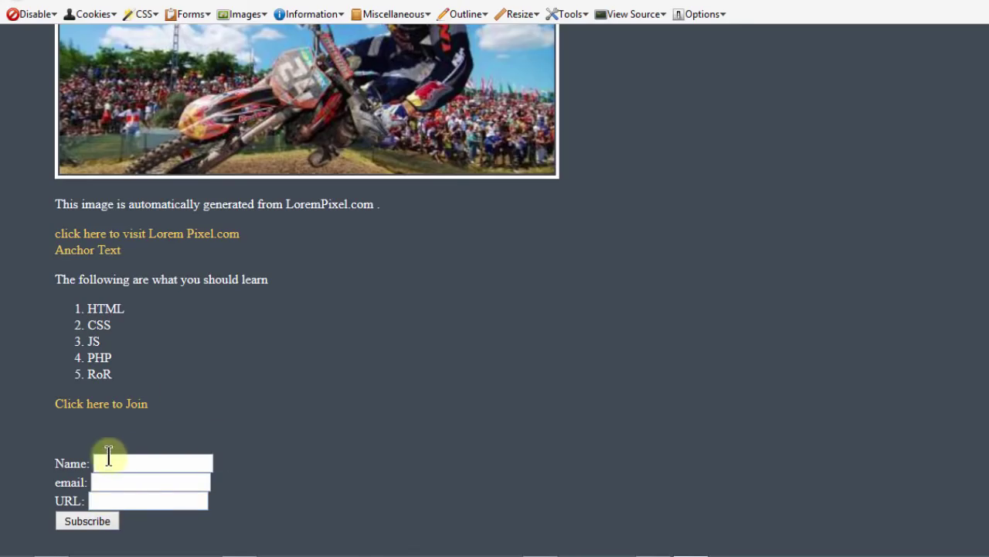
click(83, 520)
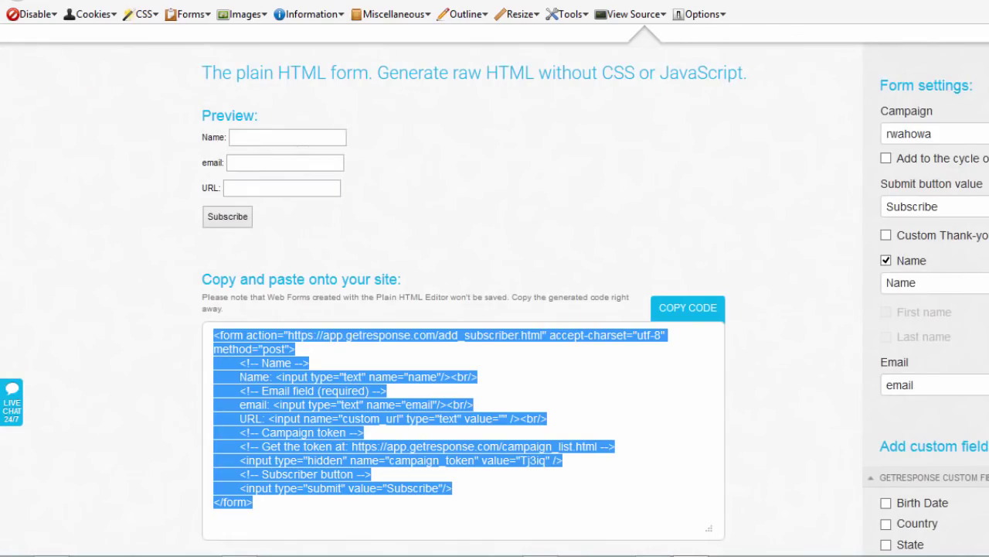
Scroll through the GetResponse Plain HTML page back up to the Create Form tiles.
scroll(495, 309, up, 2)
scroll(858, 146, up, 2)
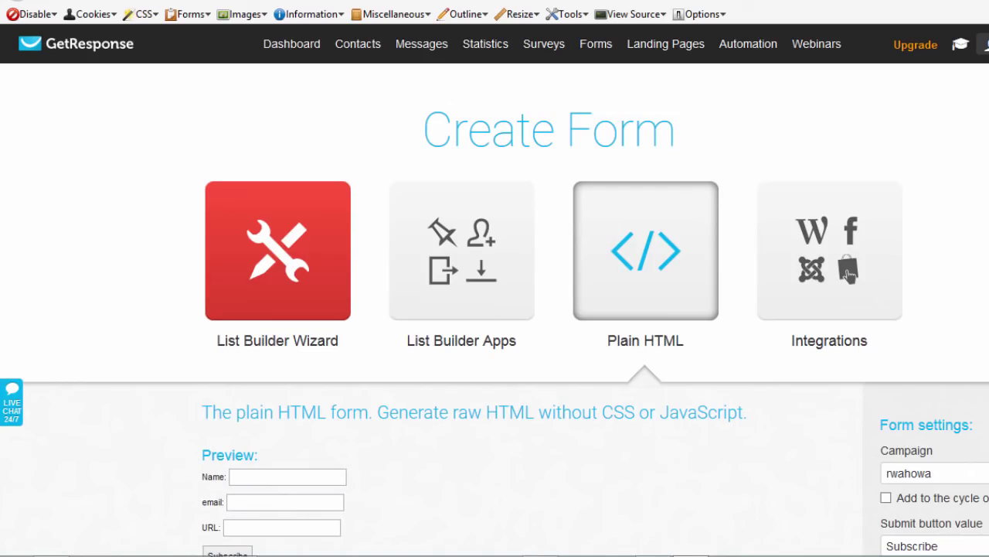
scroll(495, 309, down, 6)
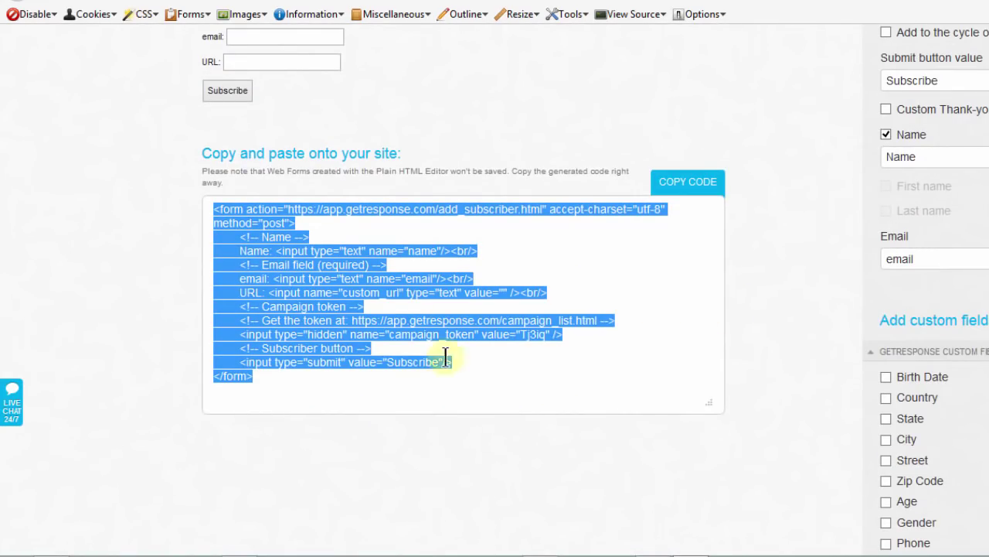
scroll(495, 309, down, 5)
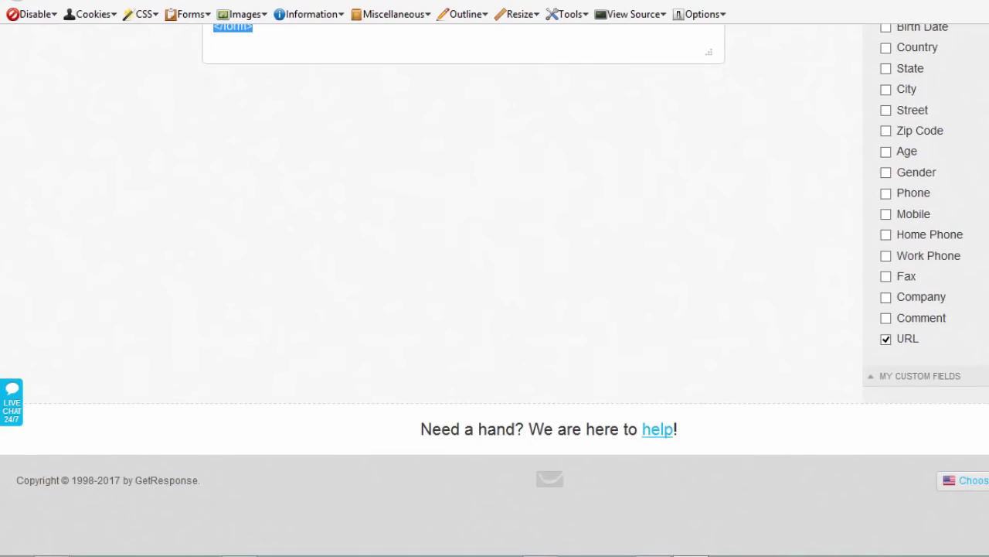
scroll(276, 82, up, 11)
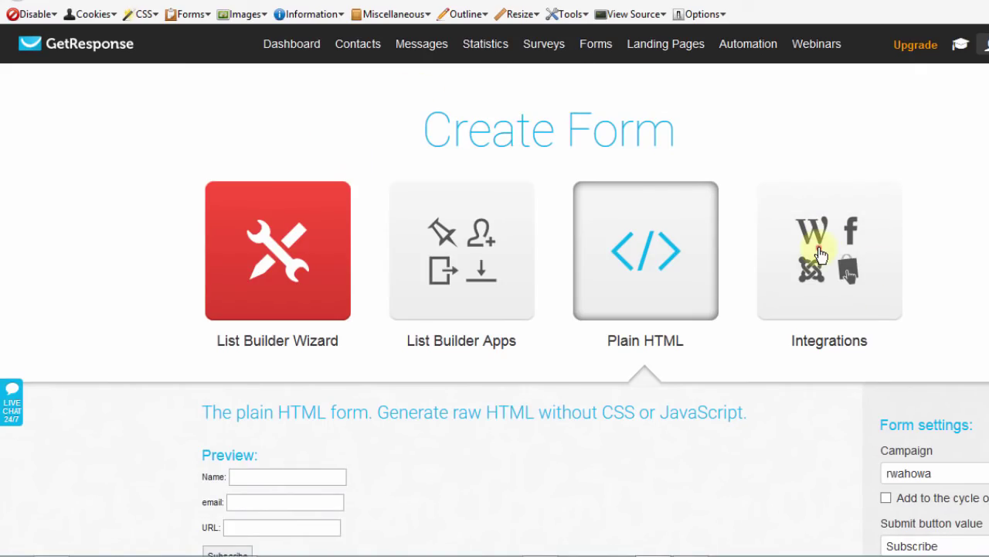
Show the Integrations options, listing Facebook Web Form App, WordPress, PrestaShop and Joomla!
click(820, 255)
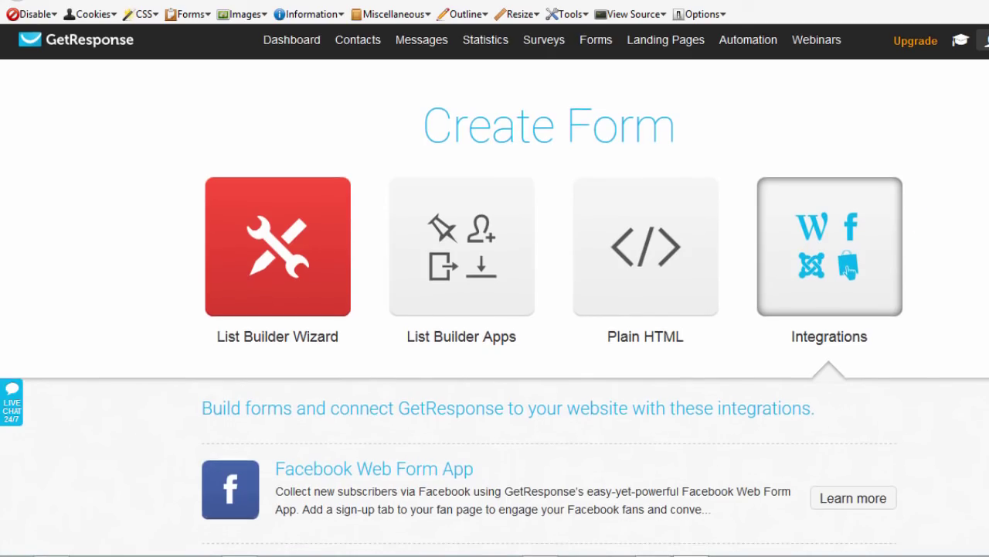
scroll(597, 300, down, 4)
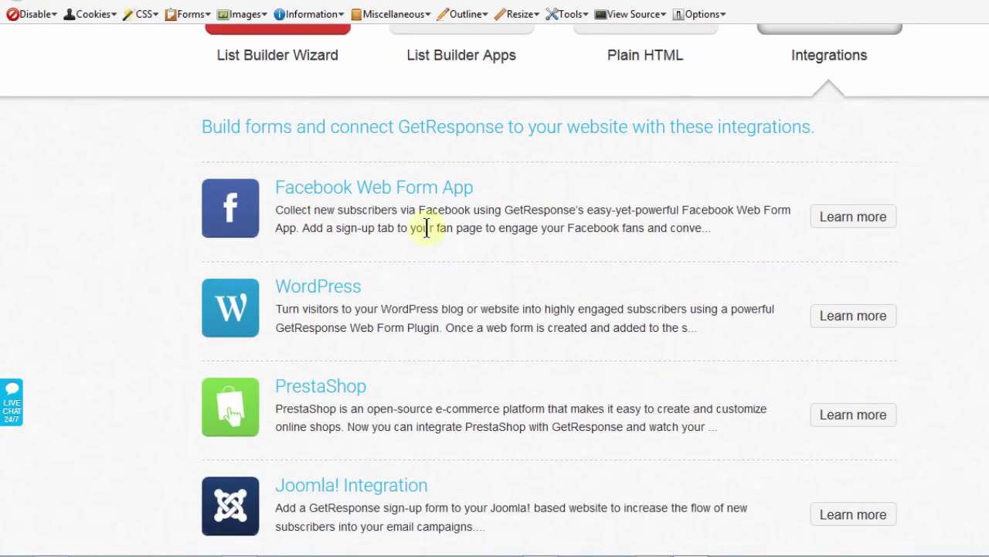